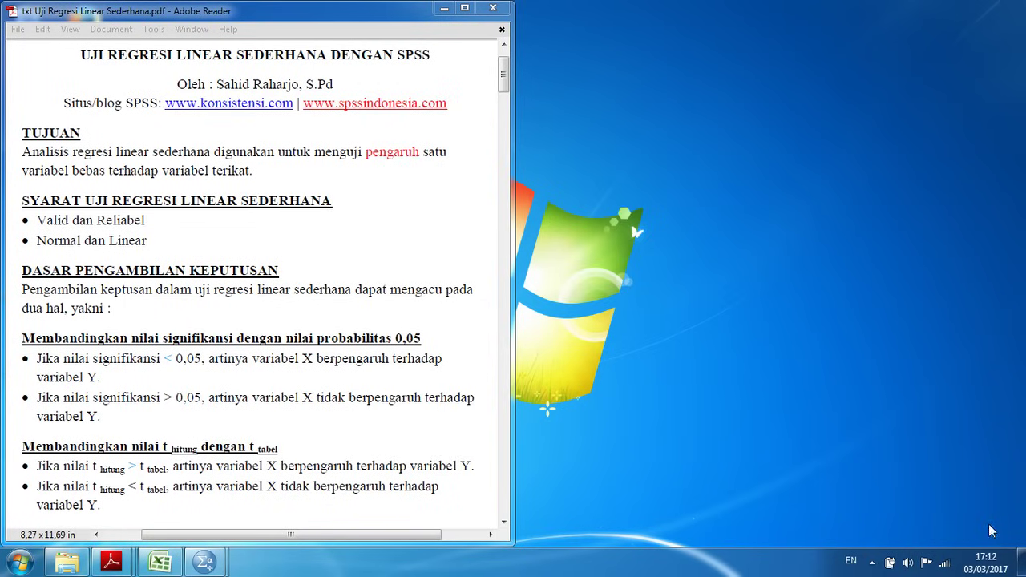
- Read the purpose and requirements sections of the simple linear regression guide
click(100, 133)
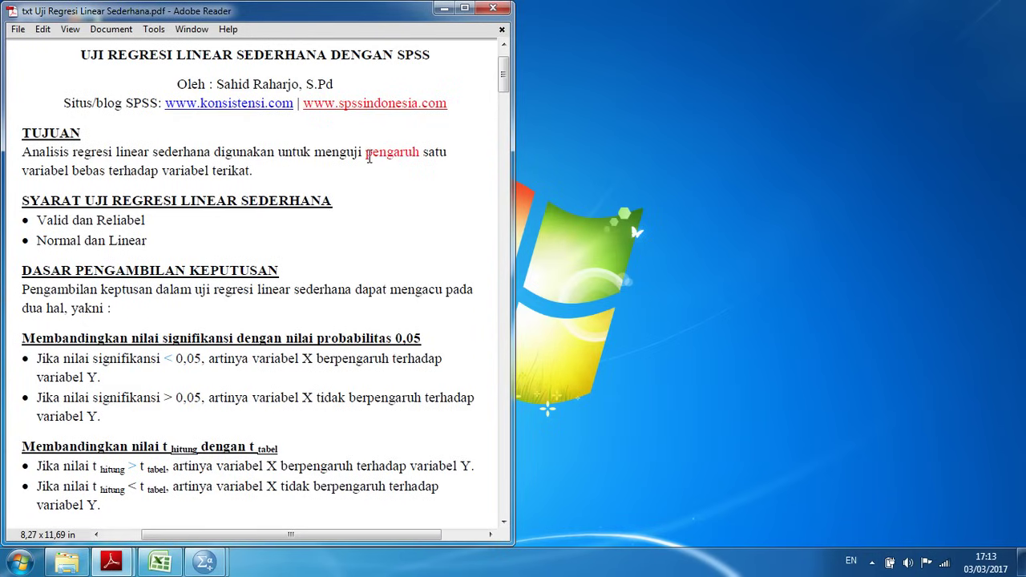
drag(367, 157, 420, 162)
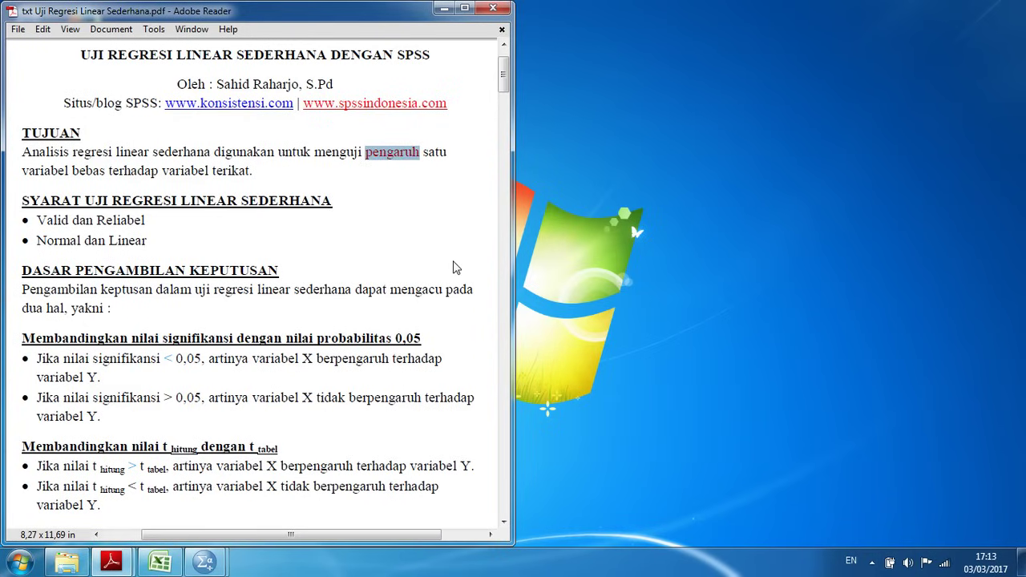
drag(425, 153, 447, 153)
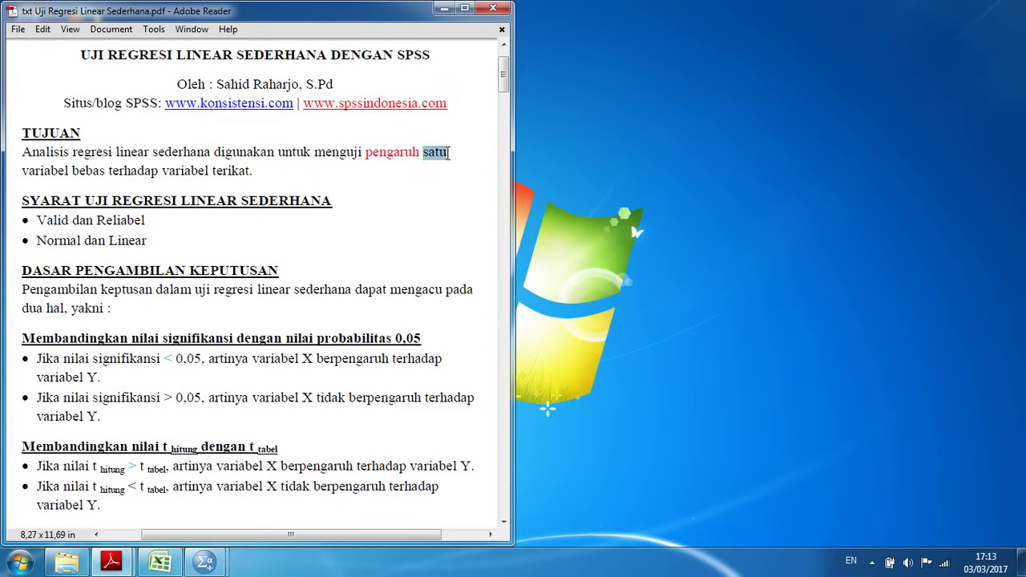
click(104, 174)
click(278, 152)
click(71, 221)
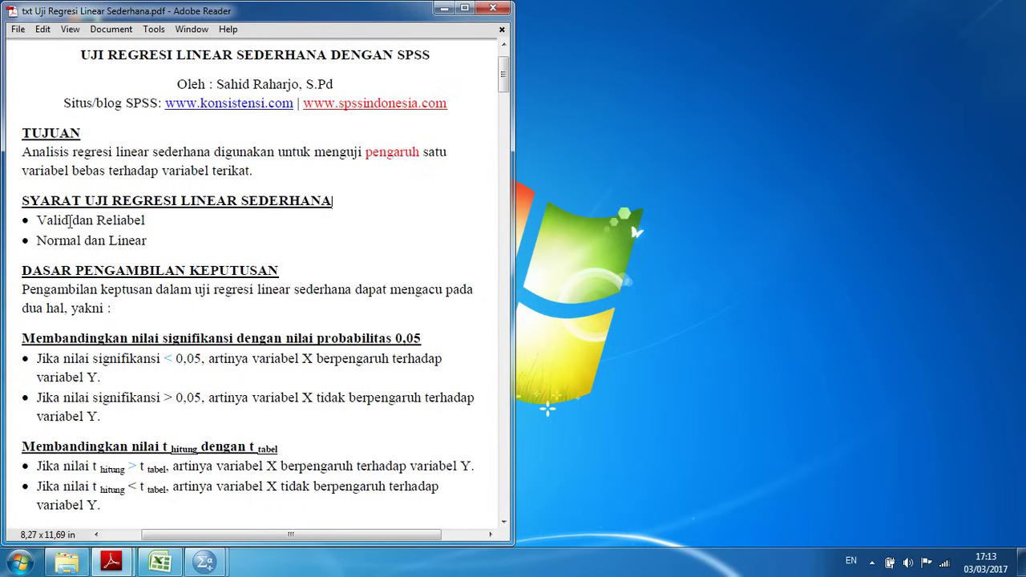
click(150, 220)
click(79, 241)
- View the empty SPSS dataset, and switch to Excel to examine the Trust (X) and Partisipasi (Y) data and the research title
click(205, 561)
click(149, 503)
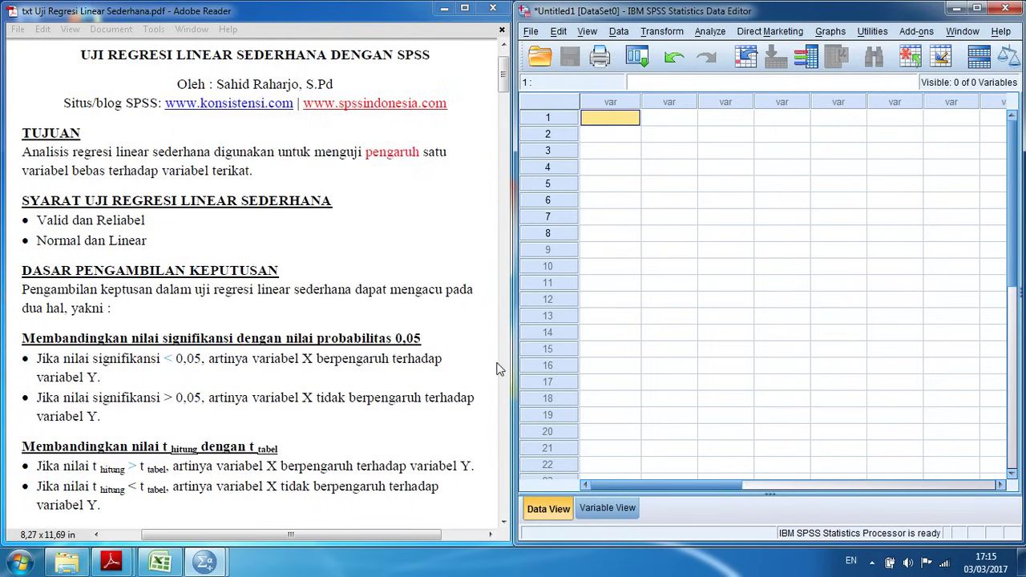
click(160, 566)
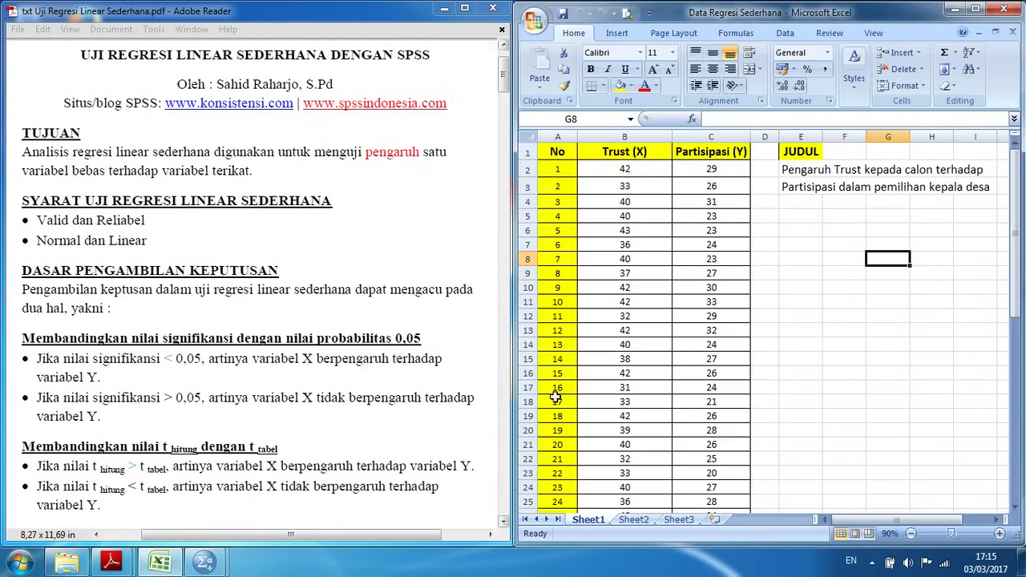
click(1016, 264)
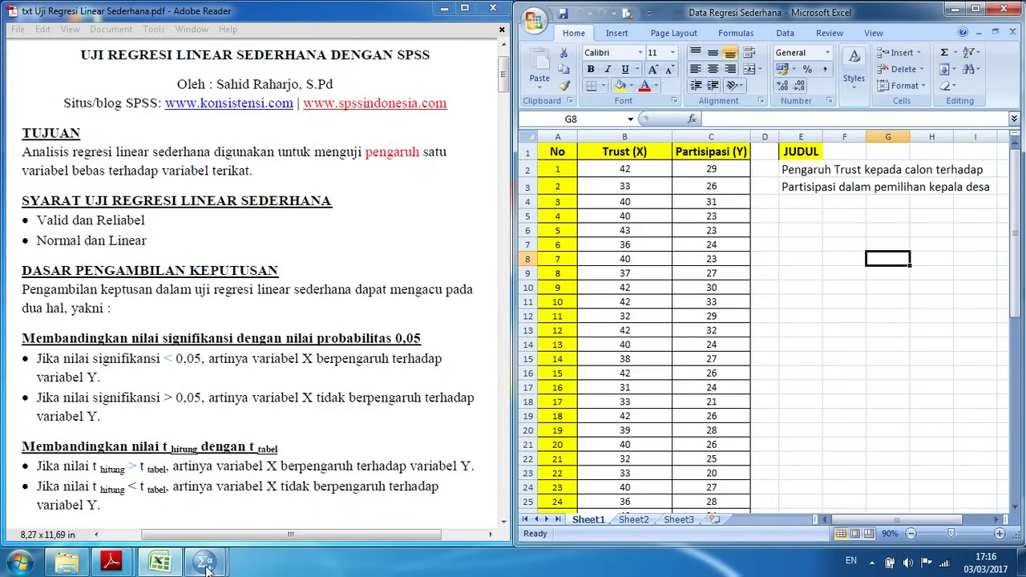
- Switch to the SPSS Data Editor and define two variables named X and Y
mouse_move(207, 563)
click(146, 508)
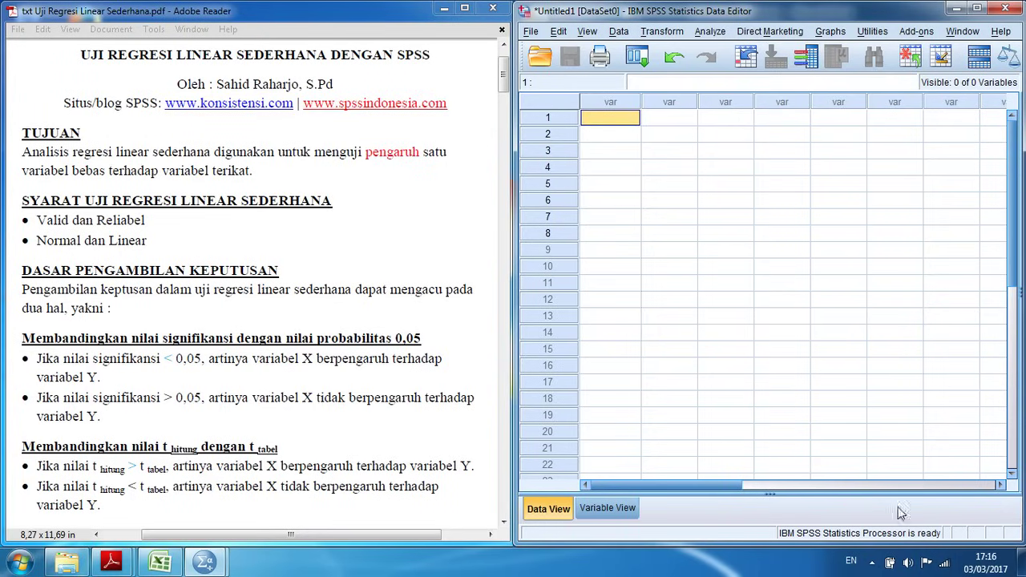
click(617, 510)
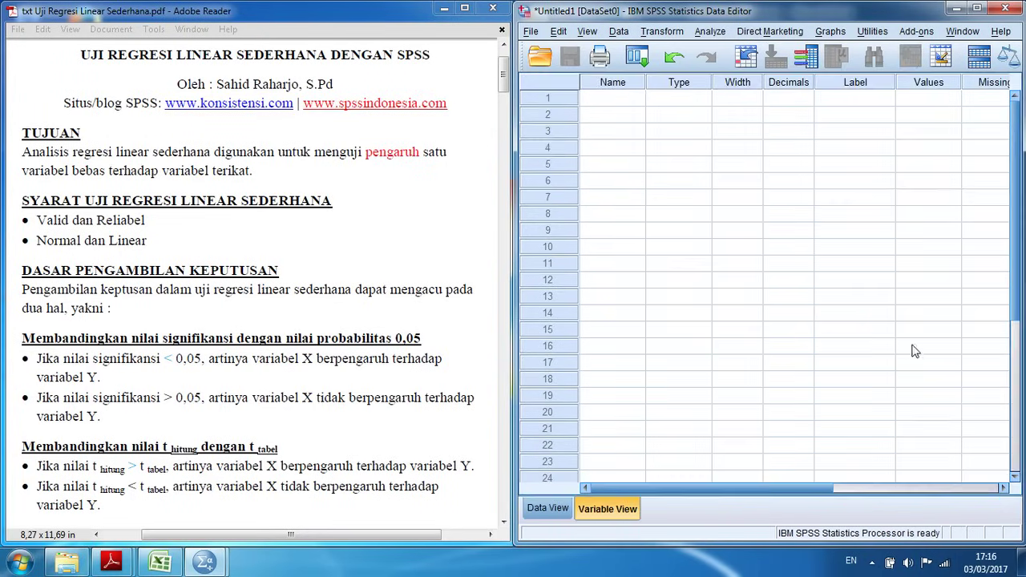
click(630, 103)
text(X)
click(621, 115)
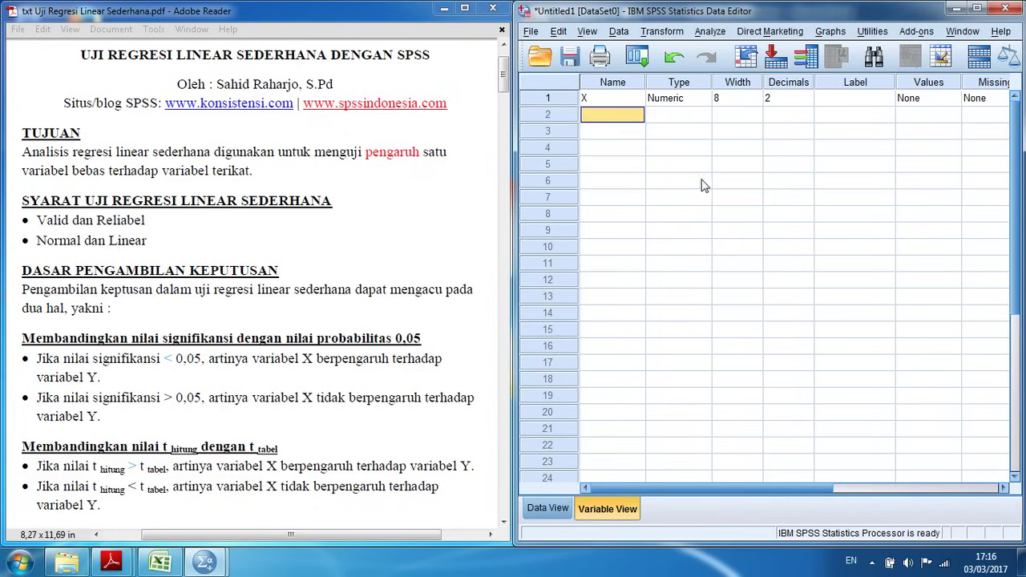
text(Y)
- Label variable X as Trust and variable Y as Partisipasi
click(843, 102)
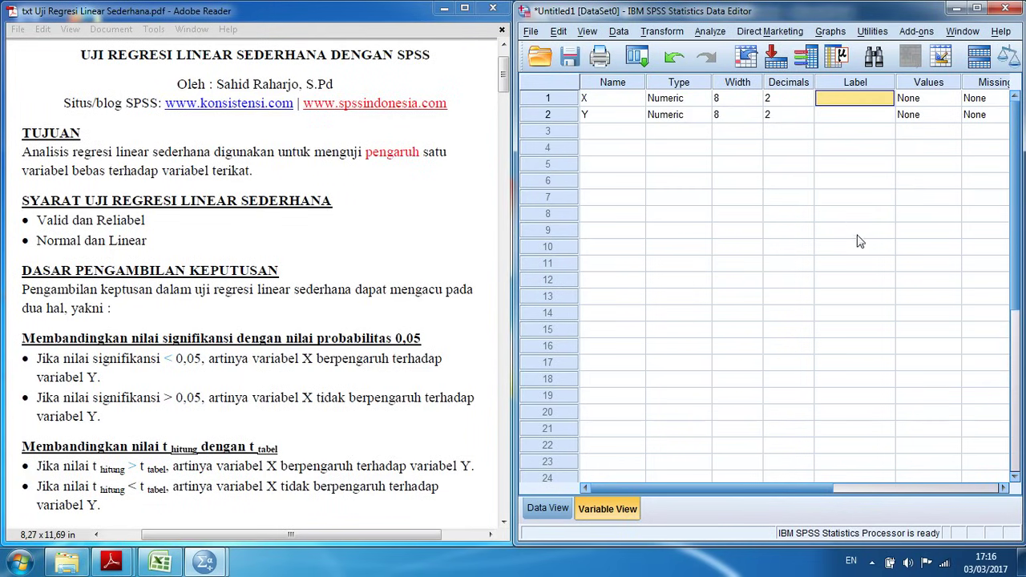
text(Trust)
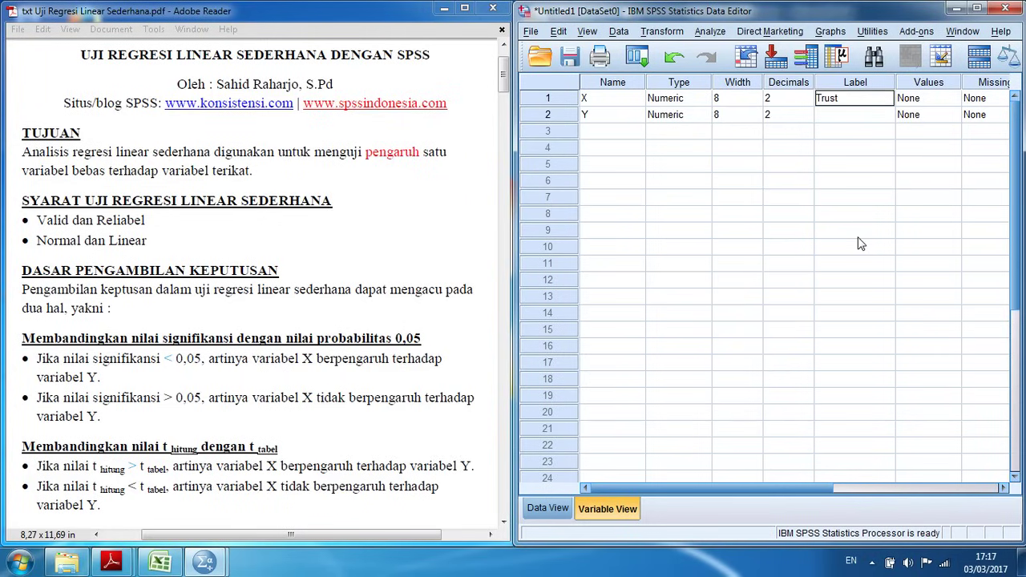
click(867, 118)
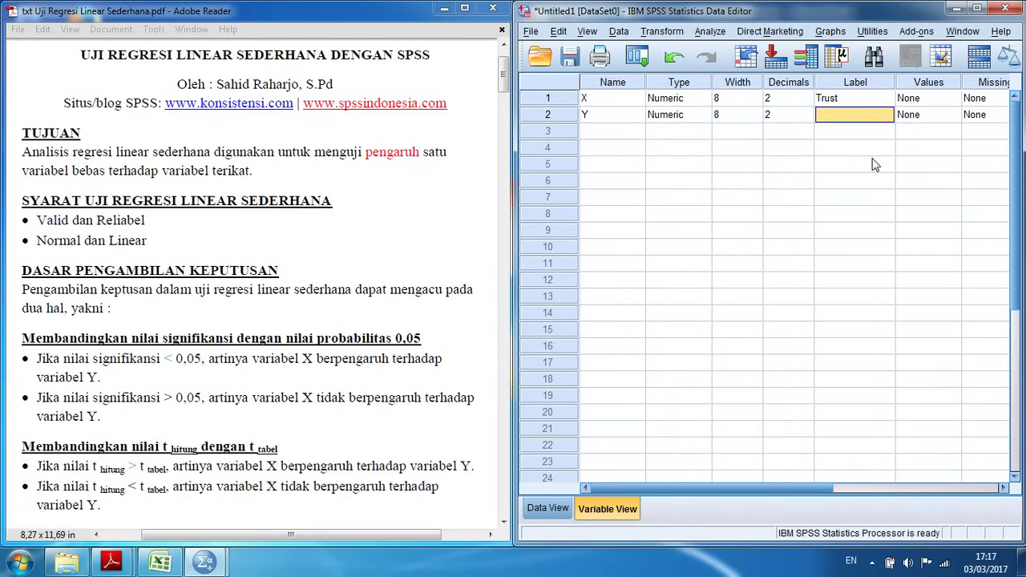
text(pasi)
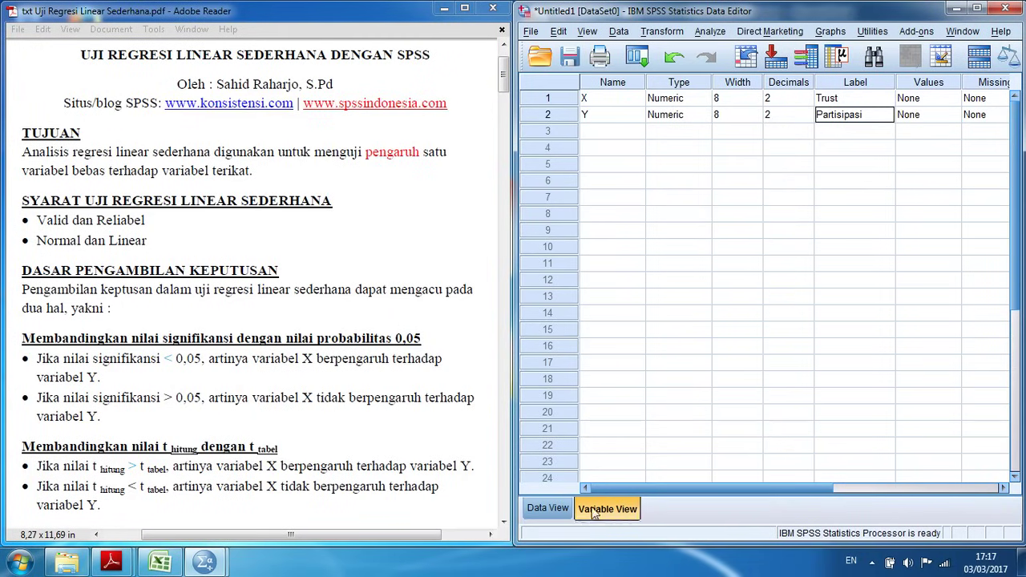
- Show the SPSS data grid, switch to Excel and copy all Trust and Partisipasi values in B2:C54 without the headers
click(547, 508)
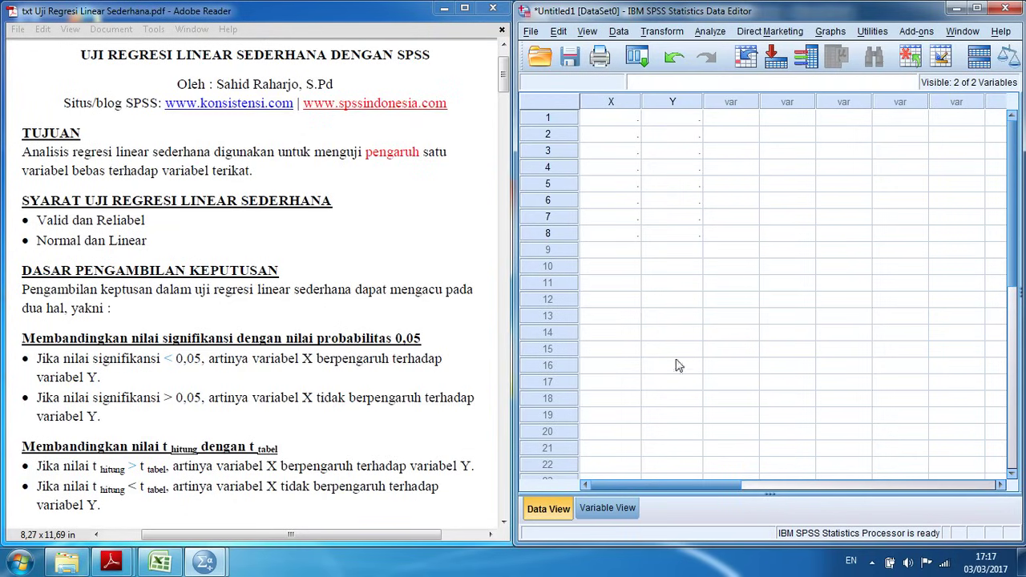
click(166, 564)
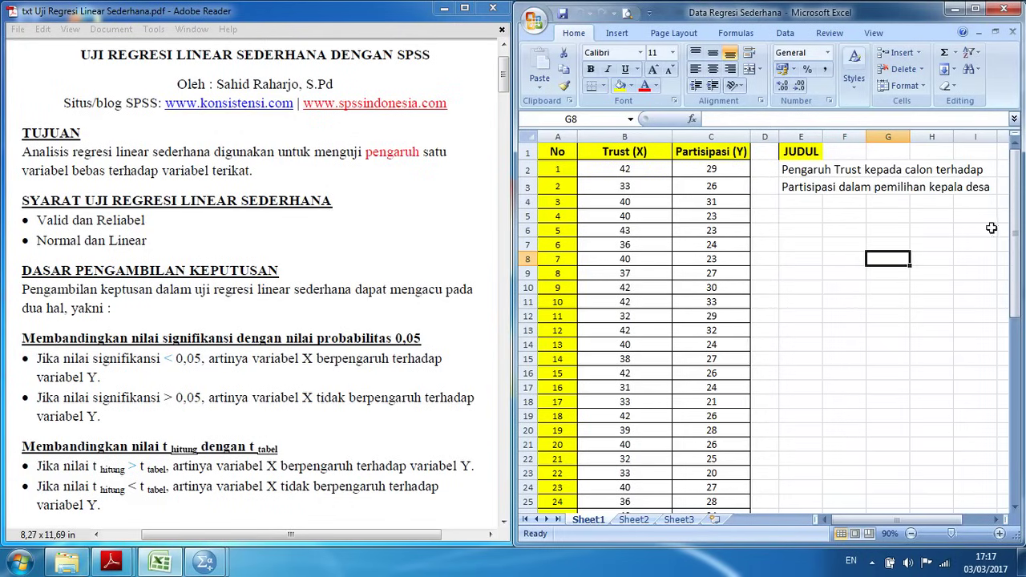
drag(1016, 219, 811, 455)
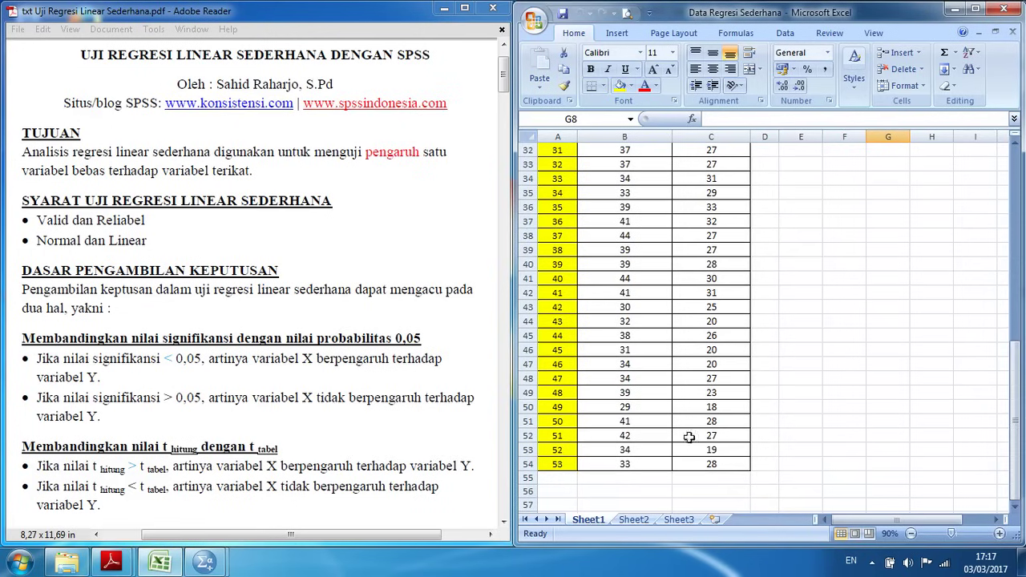
drag(1020, 443, 1017, 319)
drag(615, 170, 713, 479)
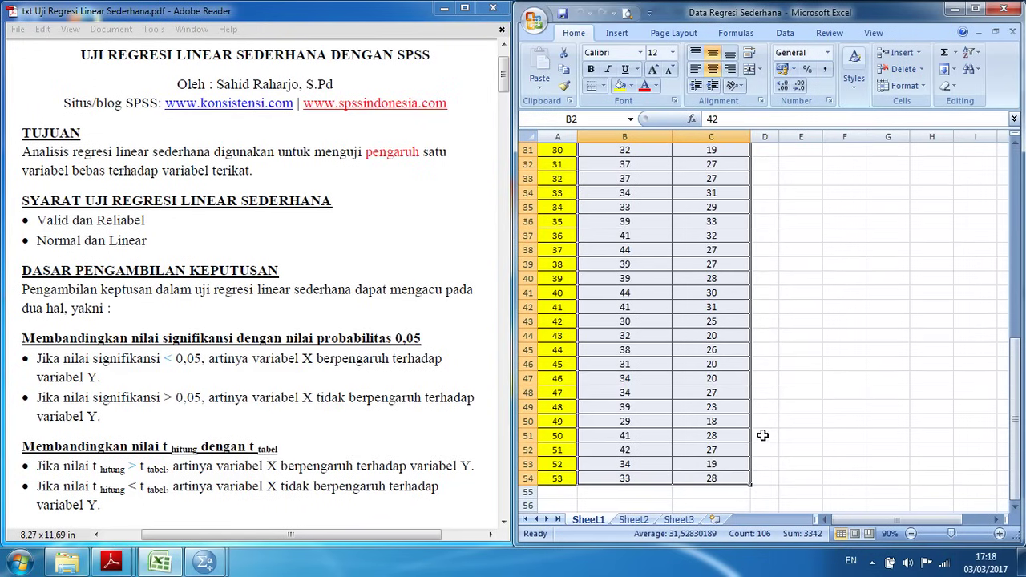
right_click(648, 226)
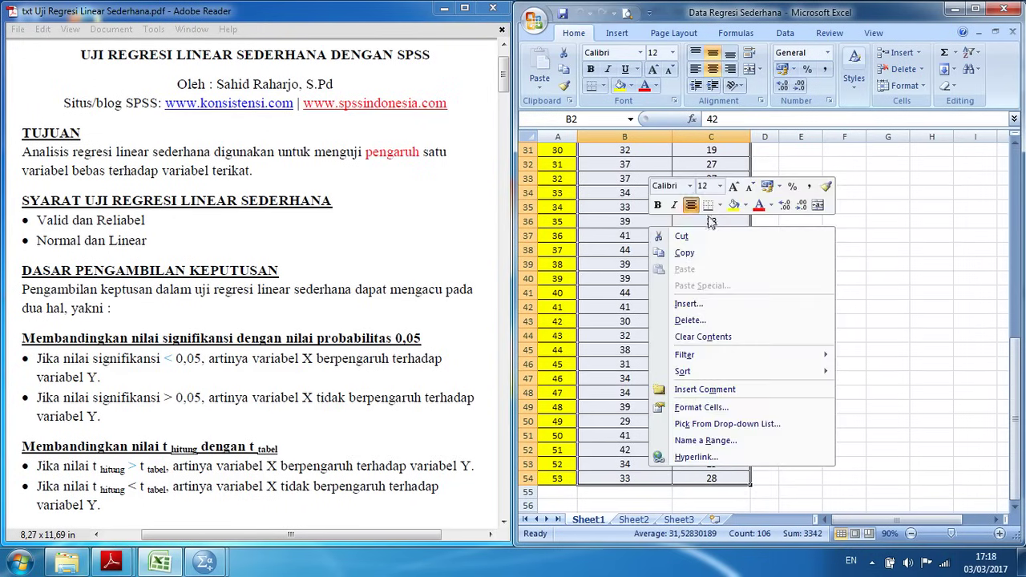
click(727, 251)
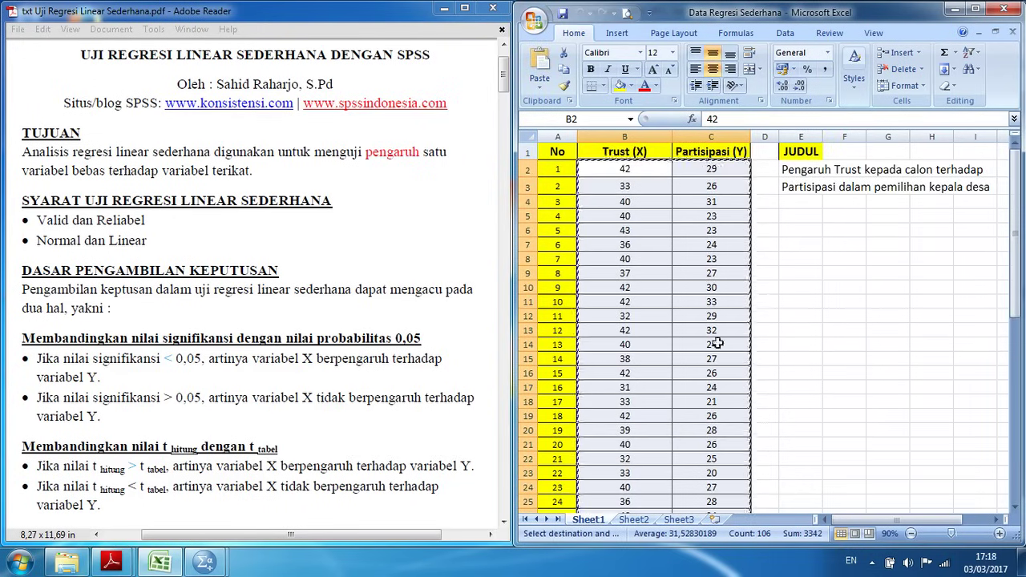
- Switch to the SPSS Data Editor and paste the copied values into the X and Y columns starting at row 1
mouse_move(215, 568)
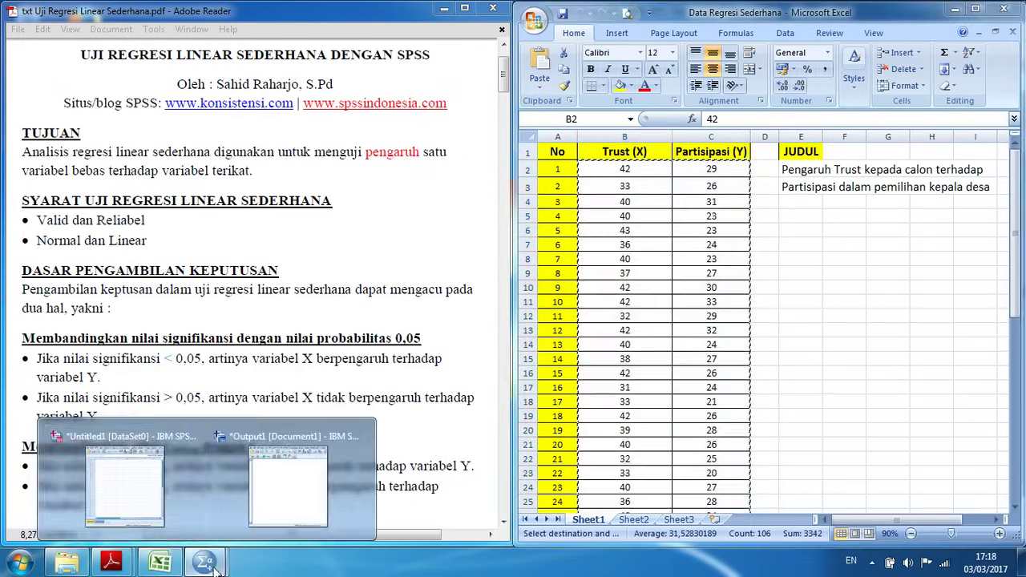
click(143, 485)
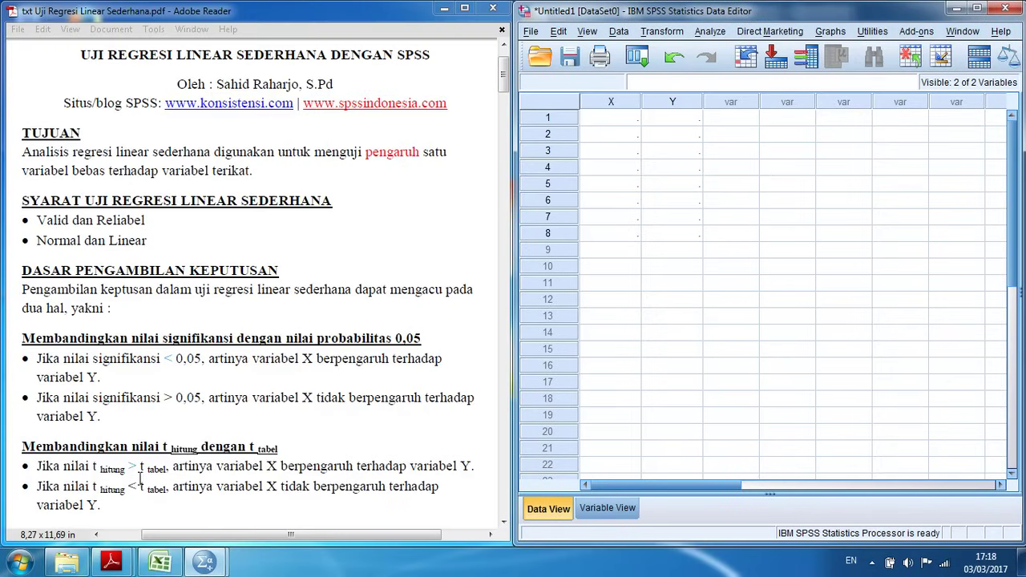
right_click(607, 124)
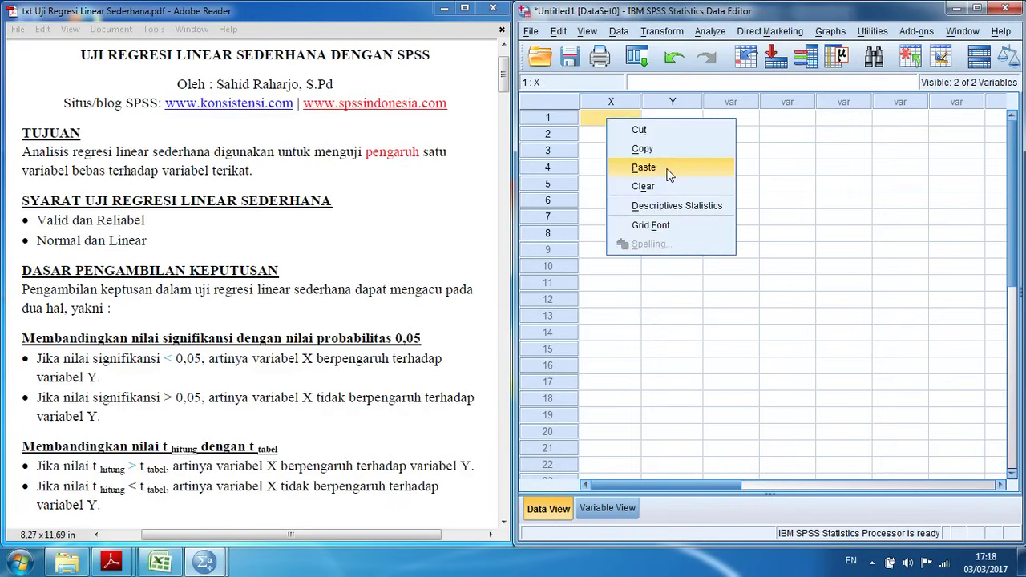
click(668, 174)
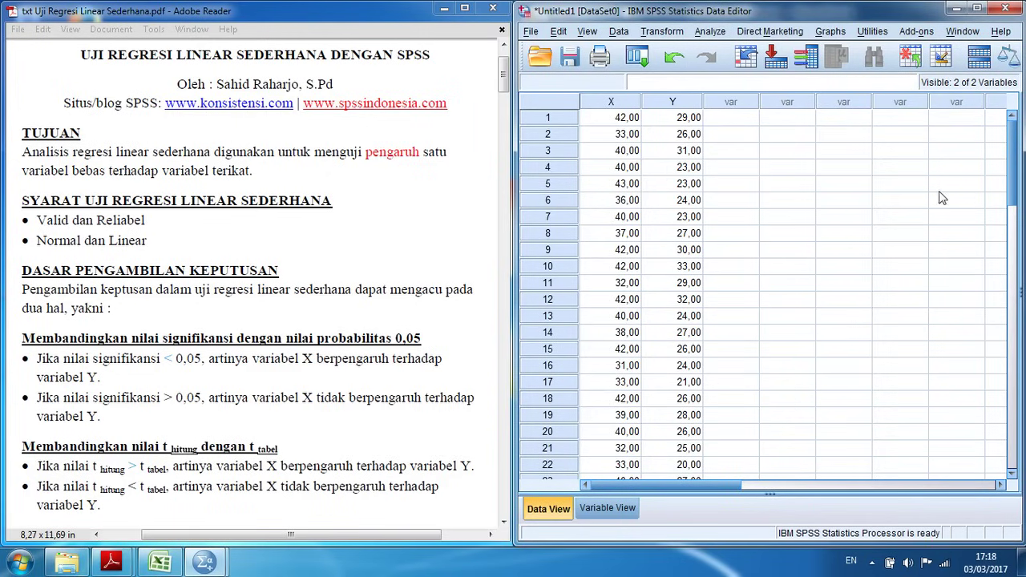
- Run a linear regression with Trust as the independent variable and Partisipasi as the dependent variable, using the Enter method
click(709, 32)
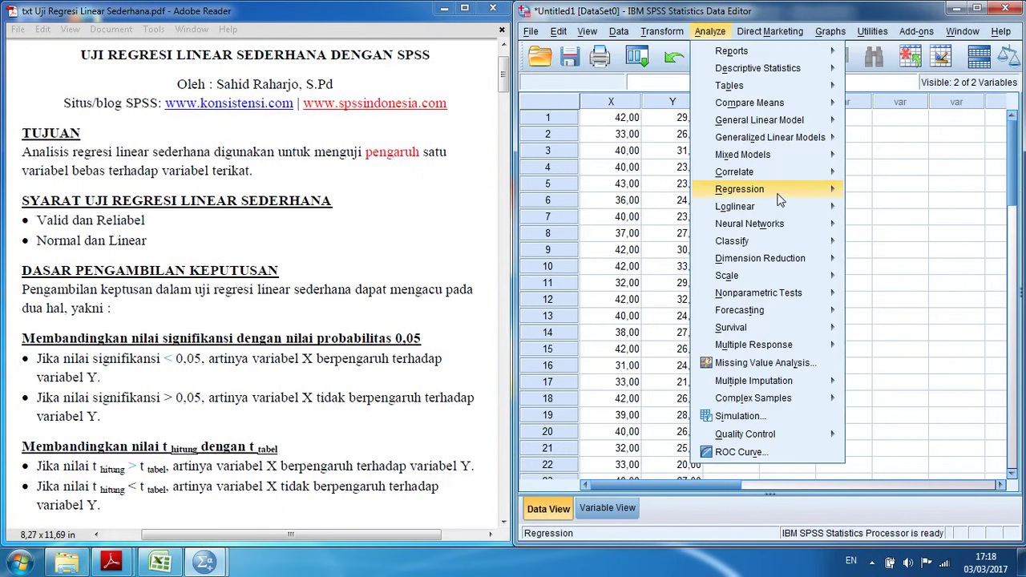
mouse_move(781, 192)
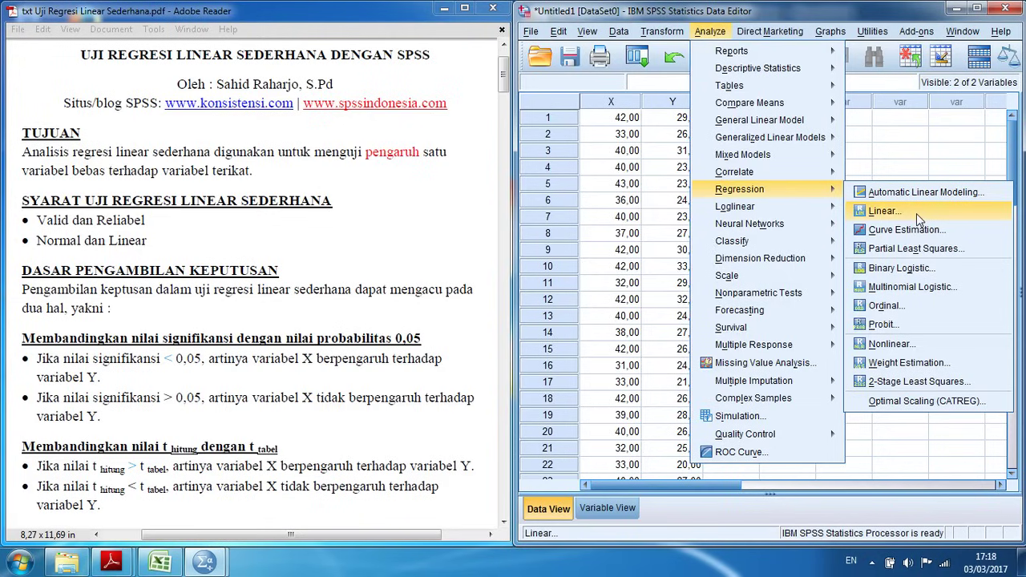
click(916, 212)
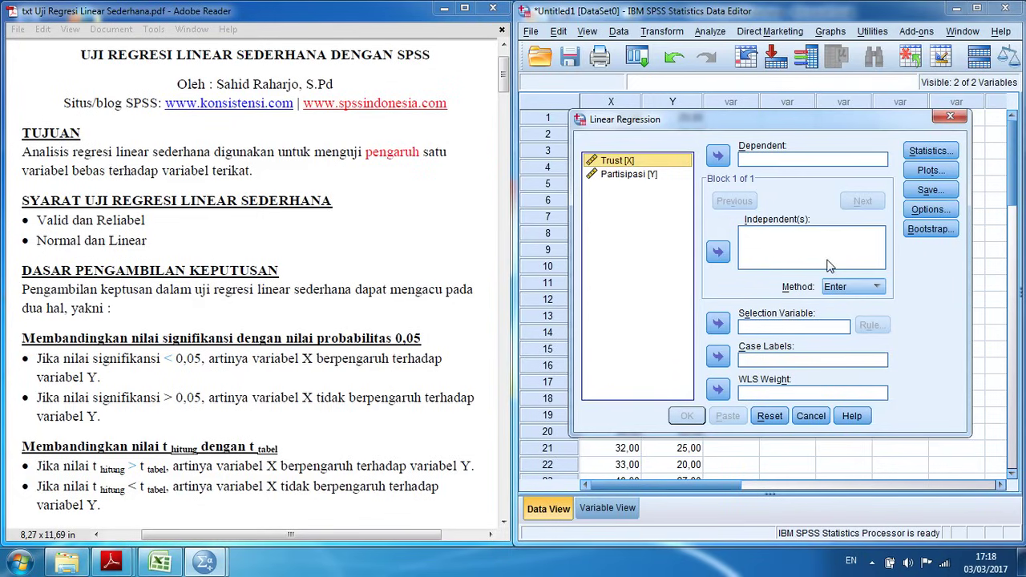
click(718, 253)
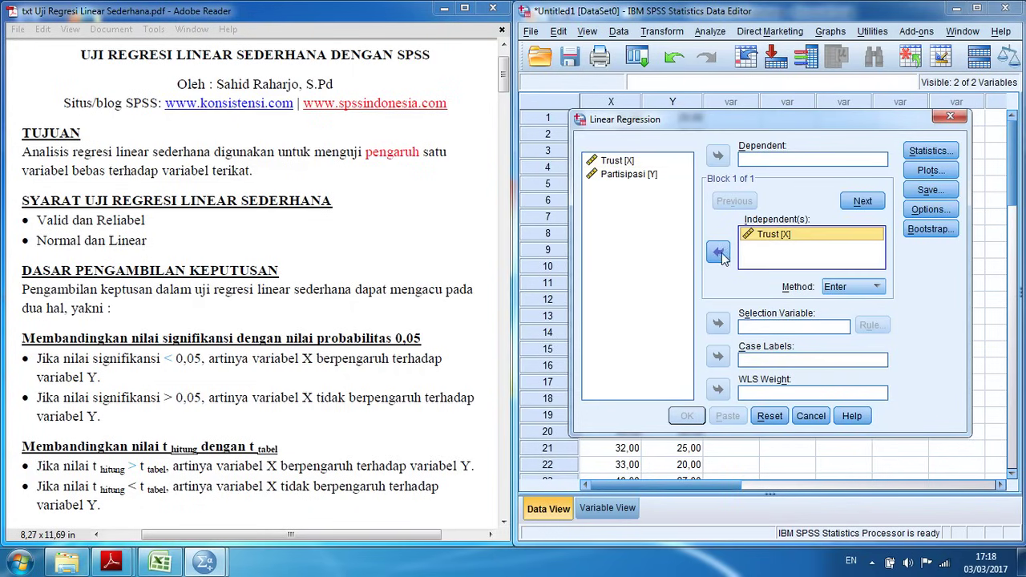
click(641, 174)
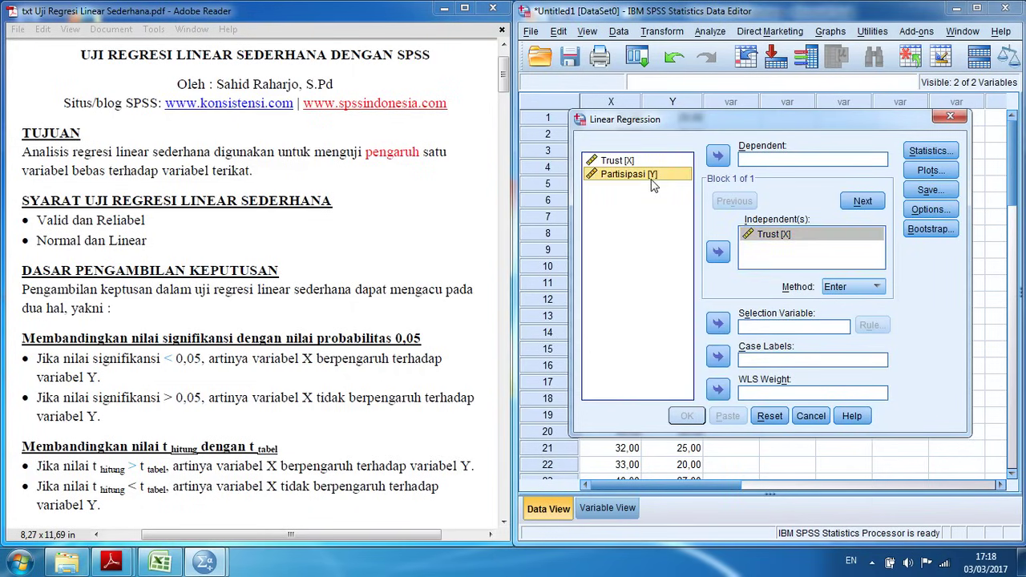
click(718, 157)
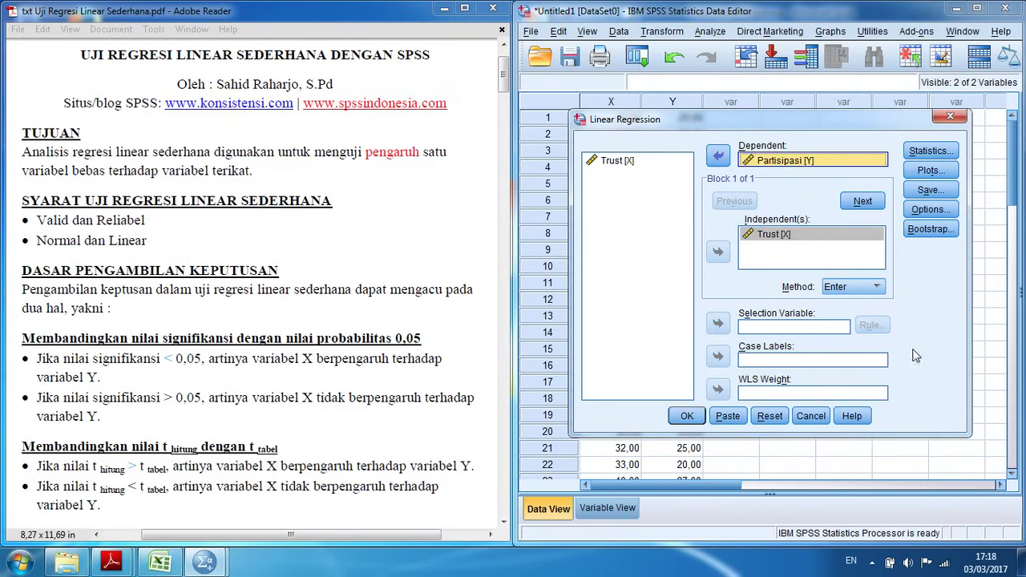
click(686, 416)
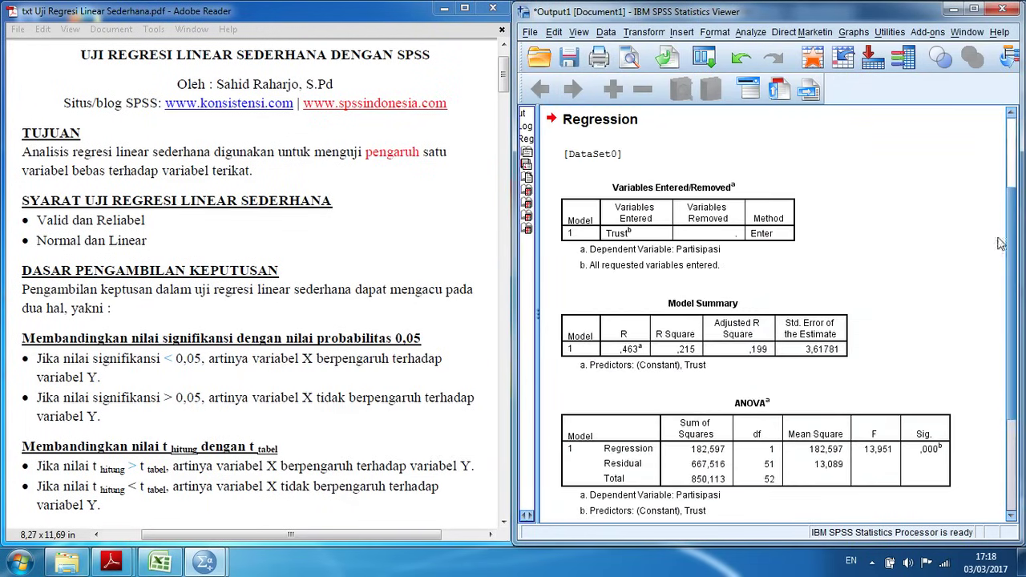
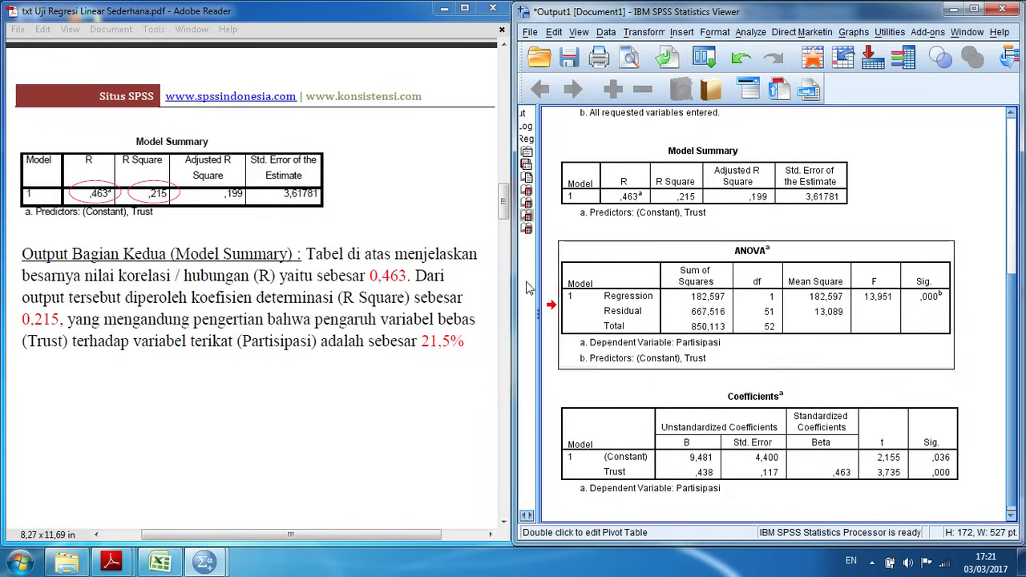
- Compare the ANOVA and Coefficients tables in the SPSS output with their interpretation in the PDF guide
drag(503, 212, 507, 285)
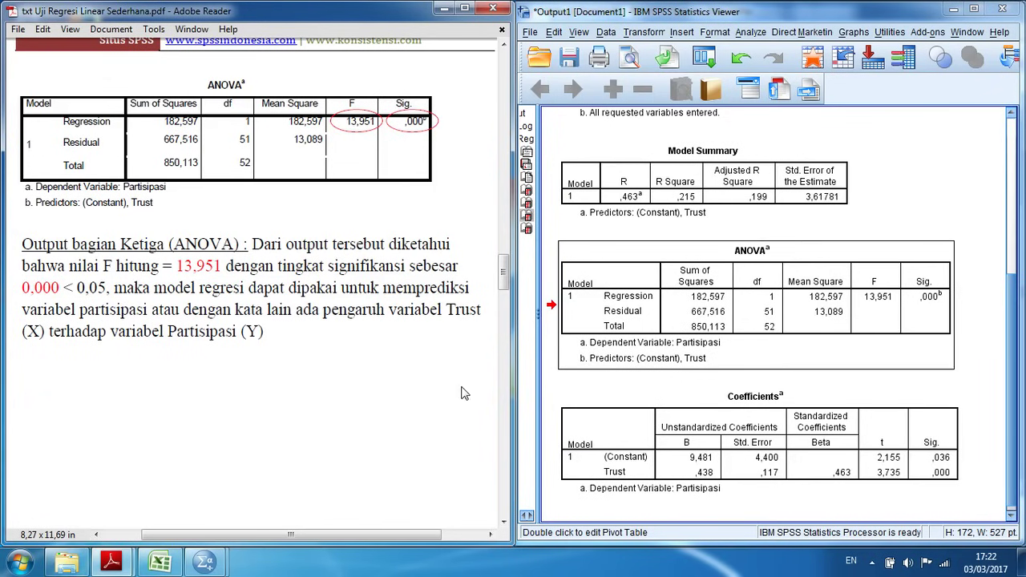
click(1014, 335)
drag(1012, 329, 1008, 369)
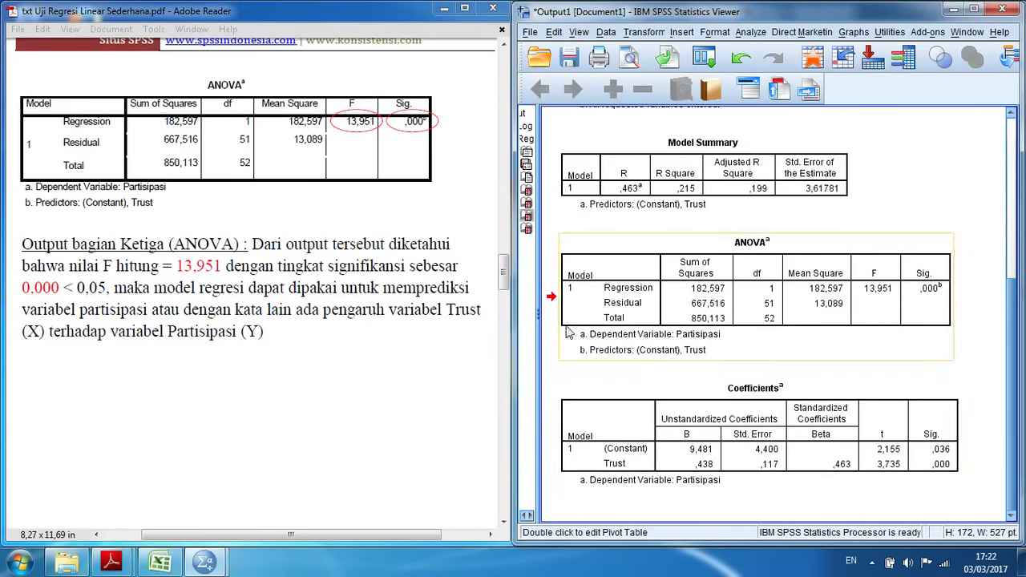
drag(510, 278, 507, 345)
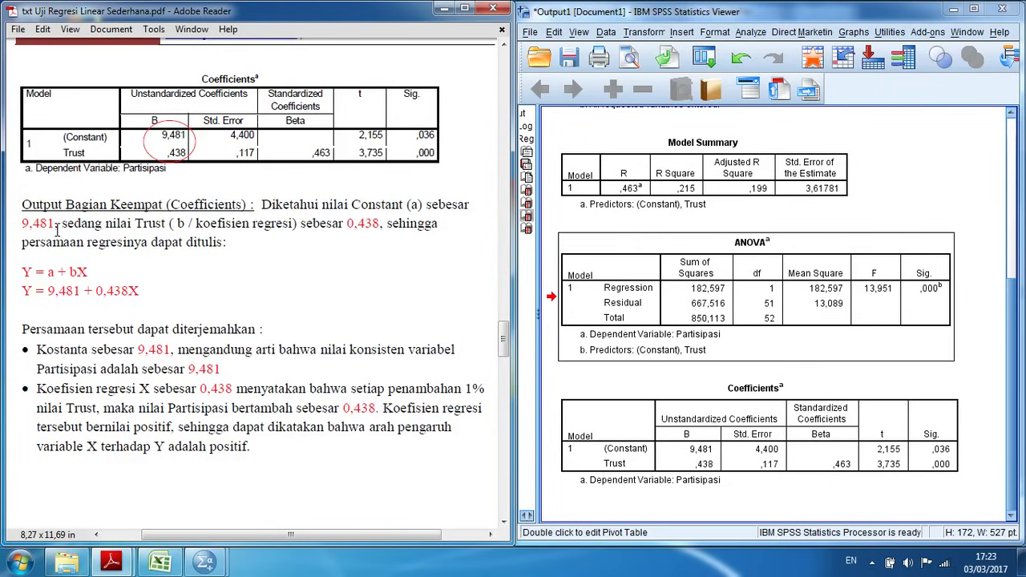
- Review the guide's regression equation and coefficient interpretation, followed by its decisions based on the significance and t values
click(97, 286)
drag(344, 408, 378, 409)
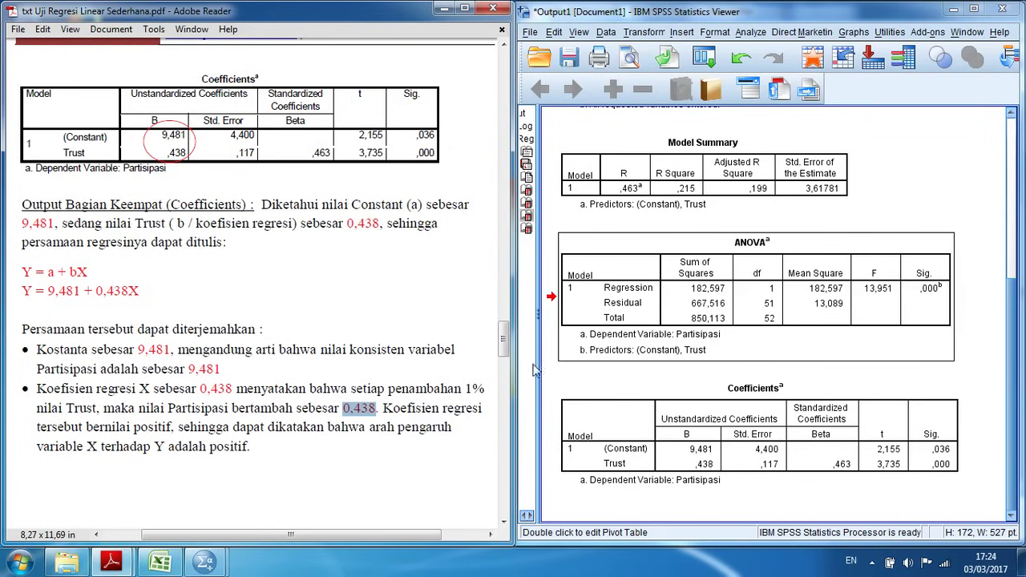
drag(504, 337, 504, 401)
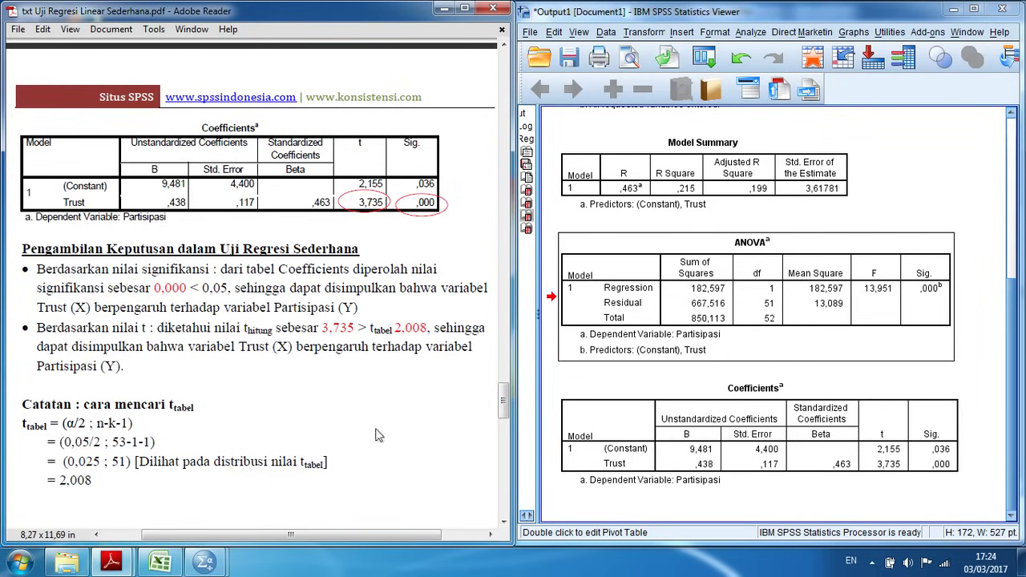
click(169, 287)
drag(396, 327, 427, 329)
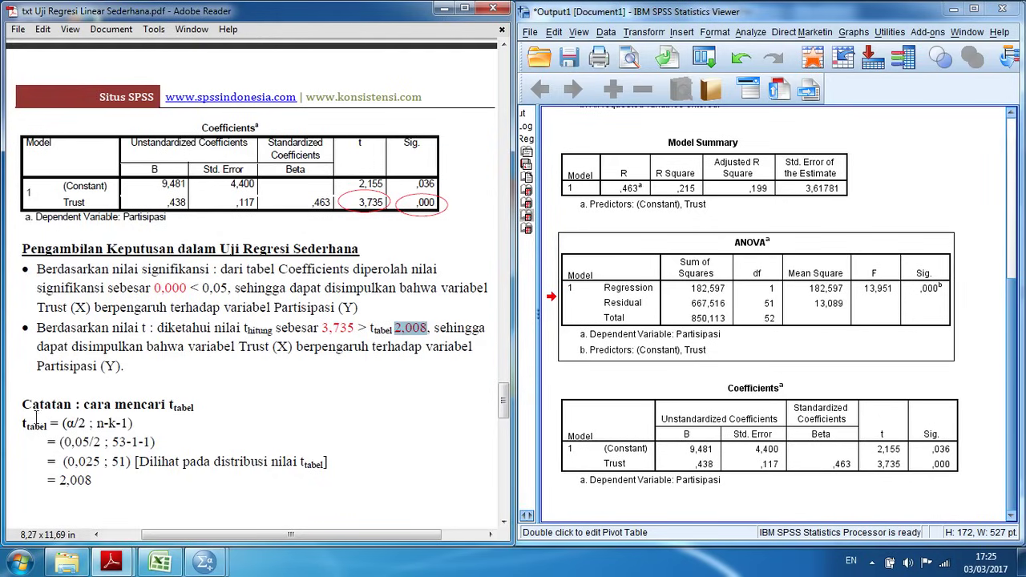
- Examine the guide's note on finding the t table value and check its degrees of freedom against the ANOVA table in the SPSS output
click(202, 404)
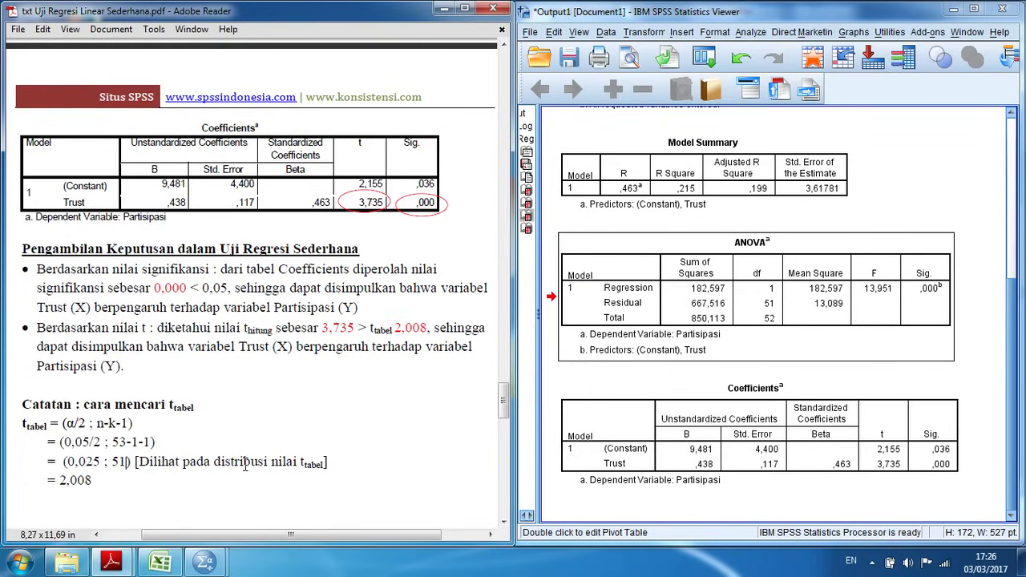
drag(112, 461, 125, 460)
click(747, 315)
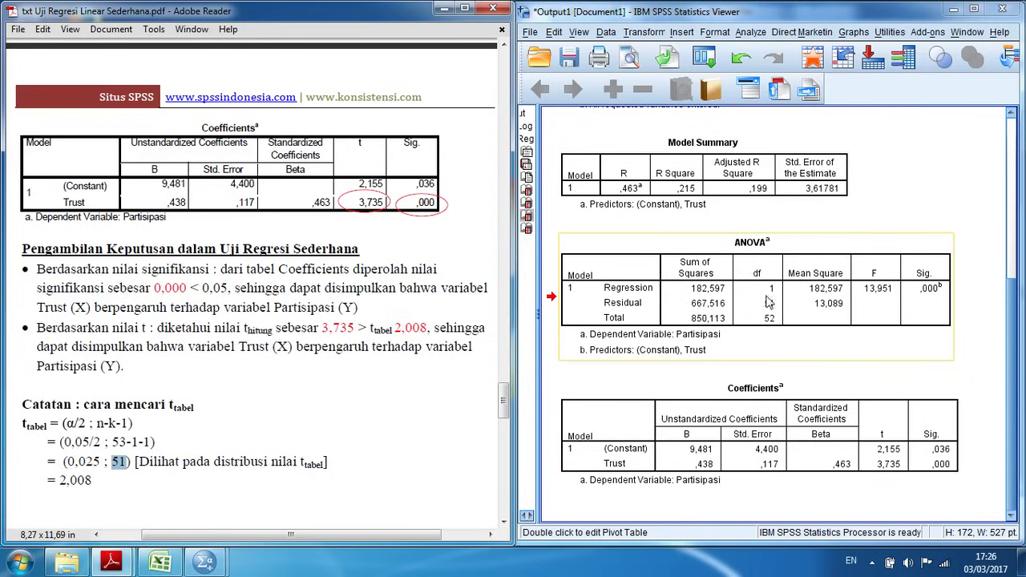
click(244, 498)
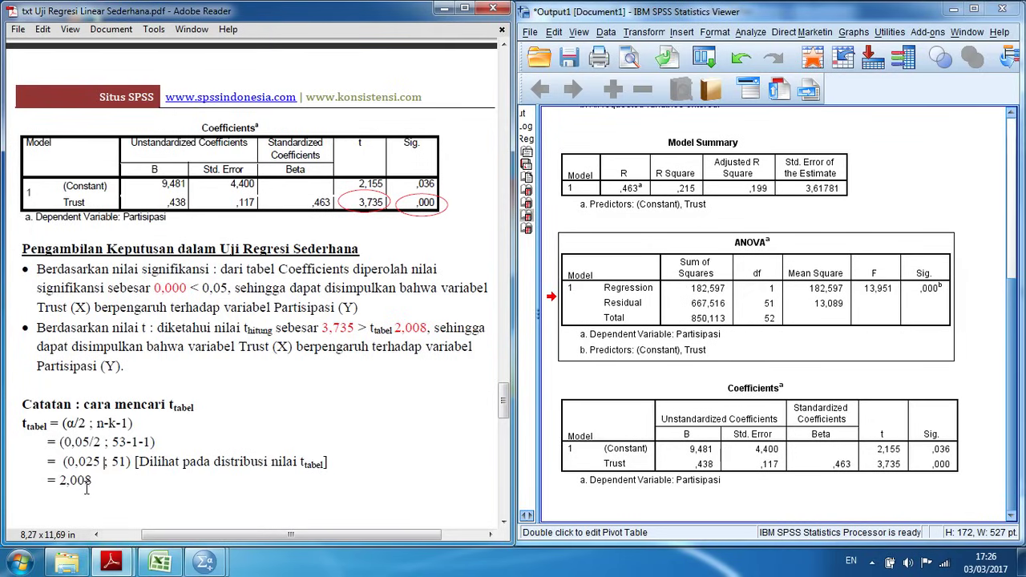
click(98, 481)
- Switch to Distribusi Nilai ttabel.pdf and look up the t table value for d.f 51 in the 0.025 column
mouse_move(120, 568)
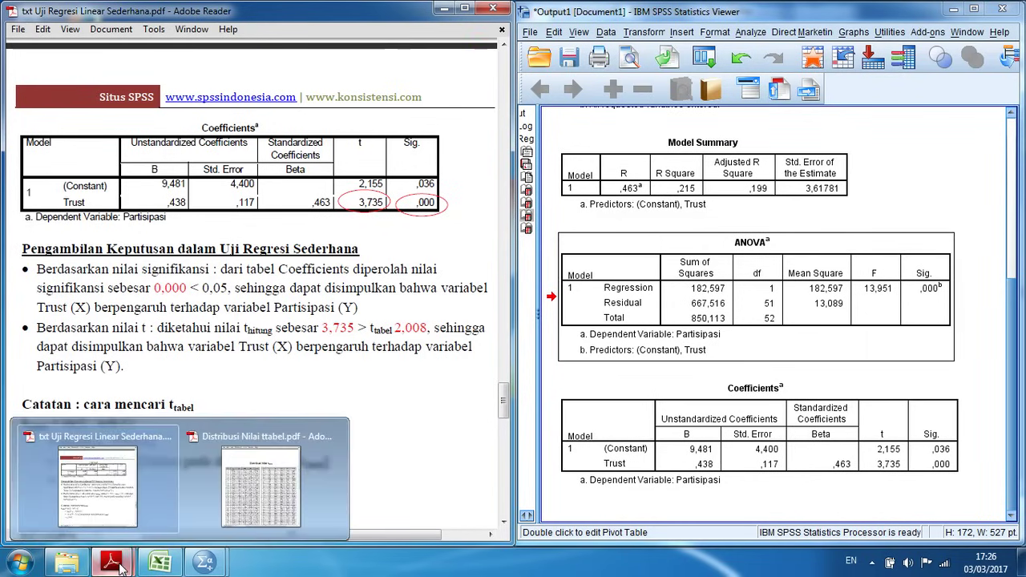
click(255, 494)
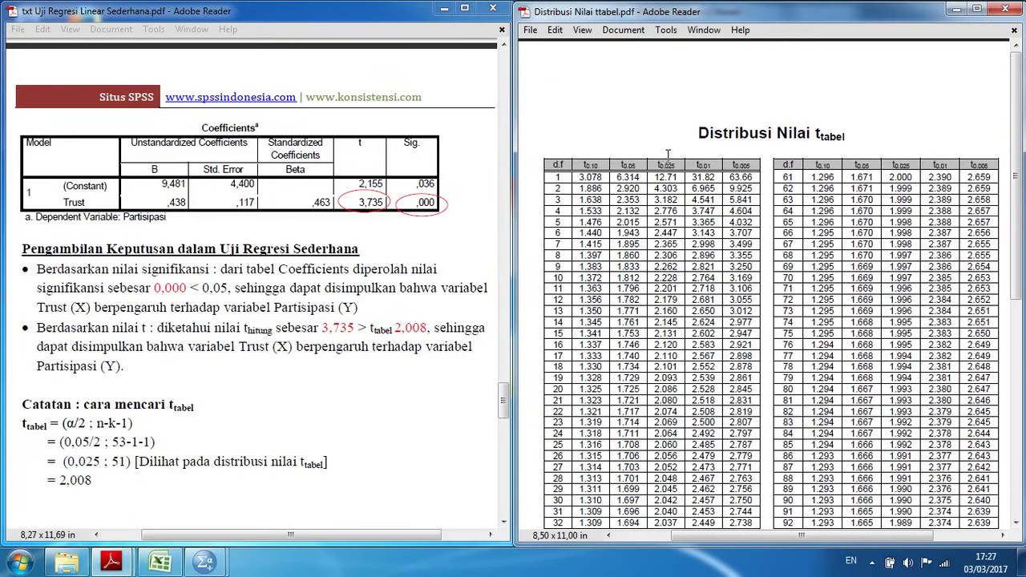
drag(670, 177, 667, 242)
click(667, 243)
scroll(666, 195, down, 3)
scroll(666, 199, down, 9)
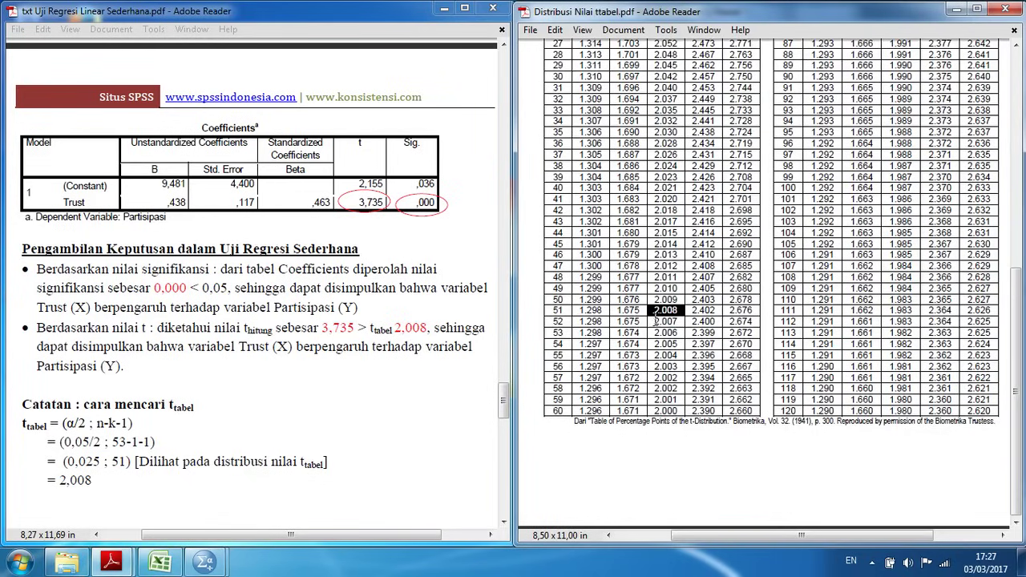
drag(567, 311, 550, 316)
- Examine the Kurva Uji Regresi Linear Sederhana in the guide PDF and return the t distribution table to its beginning
click(414, 293)
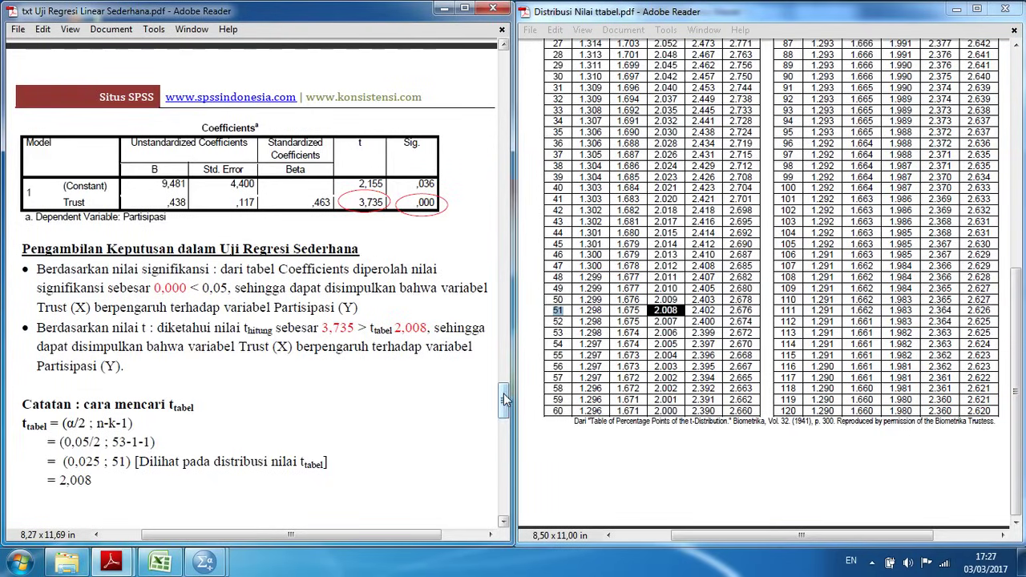
scroll(502, 405, down, 2)
drag(503, 405, 503, 474)
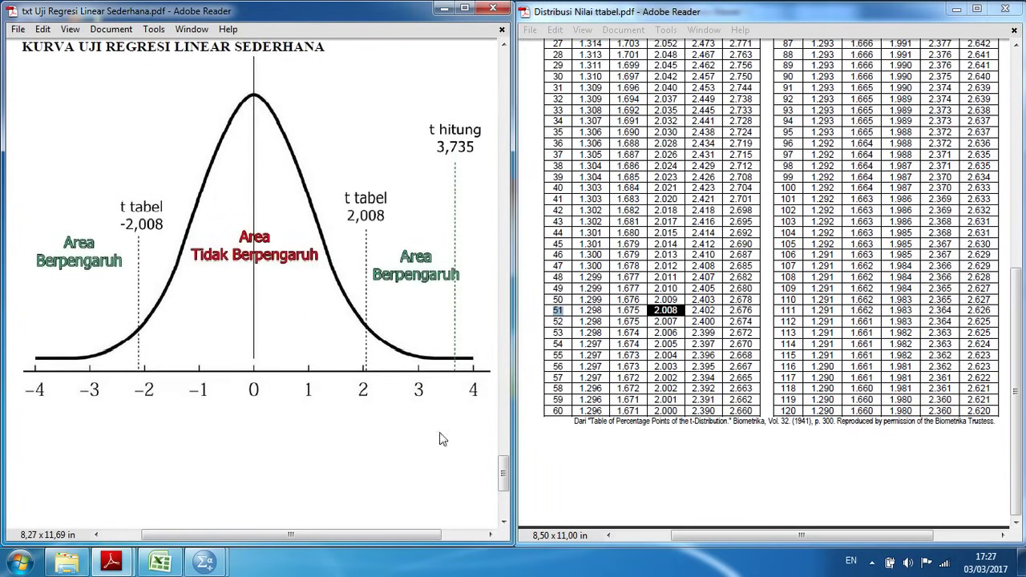
scroll(480, 471, up, 2)
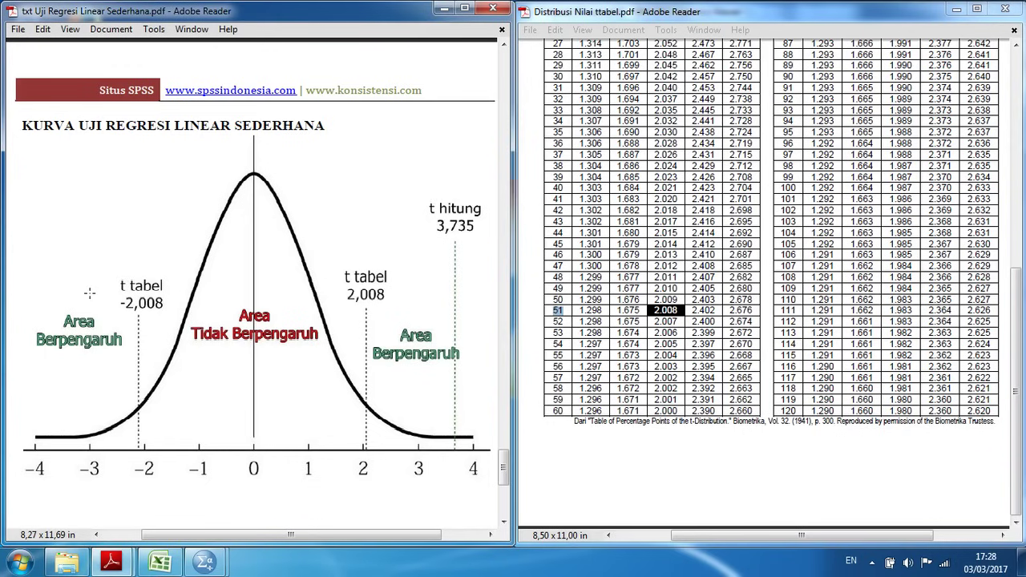
drag(1015, 289, 1019, 49)
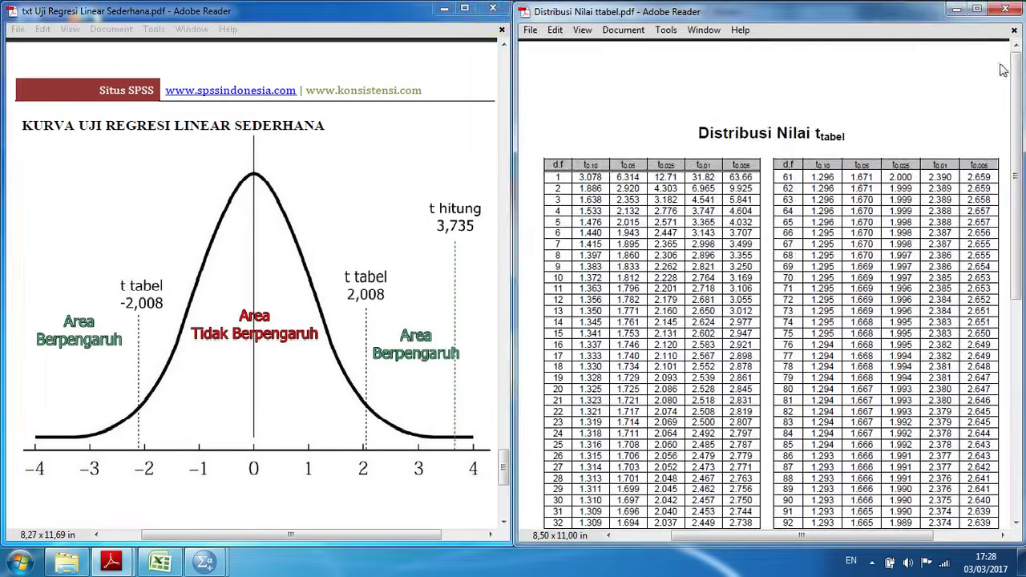